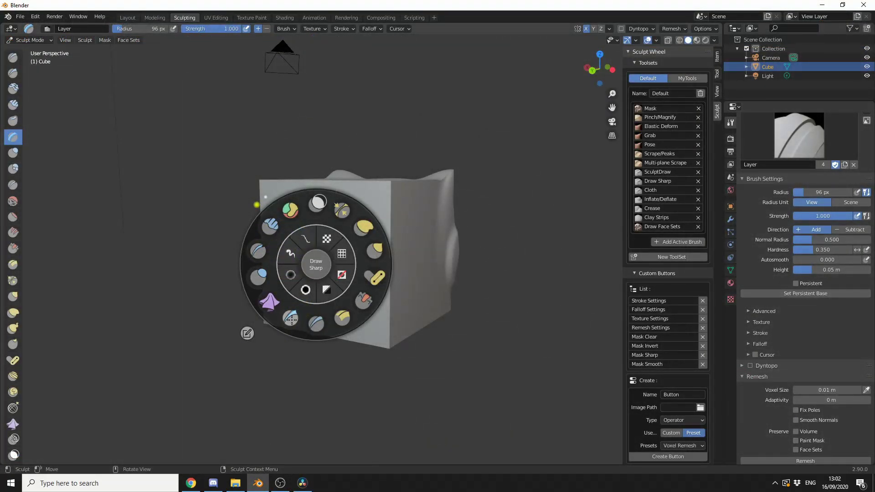
- Sculpt a bulge on the cube's front face with the SculptDraw brush and pull spikes out of its upper and lower parts with Grab
click(317, 324)
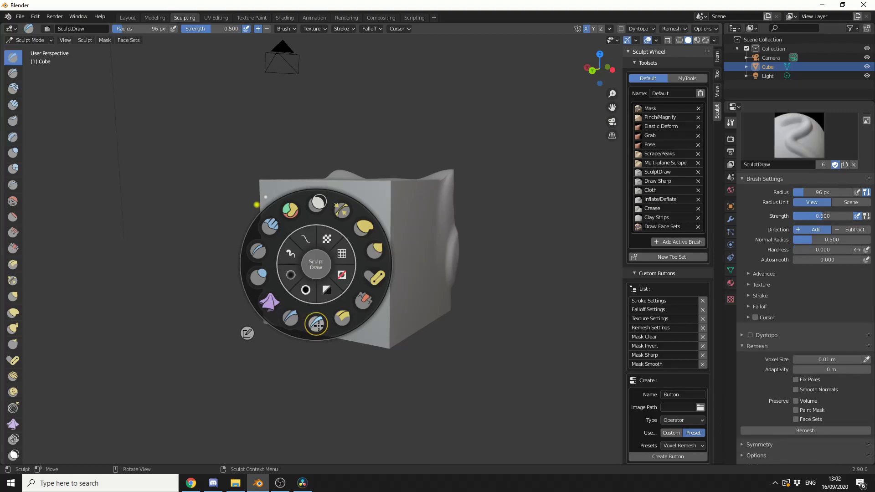
mouse_move(308, 229)
mouse_down()
mouse_move(324, 192)
mouse_move(361, 256)
mouse_move(314, 246)
mouse_move(322, 264)
mouse_up()
key(space)
click(381, 252)
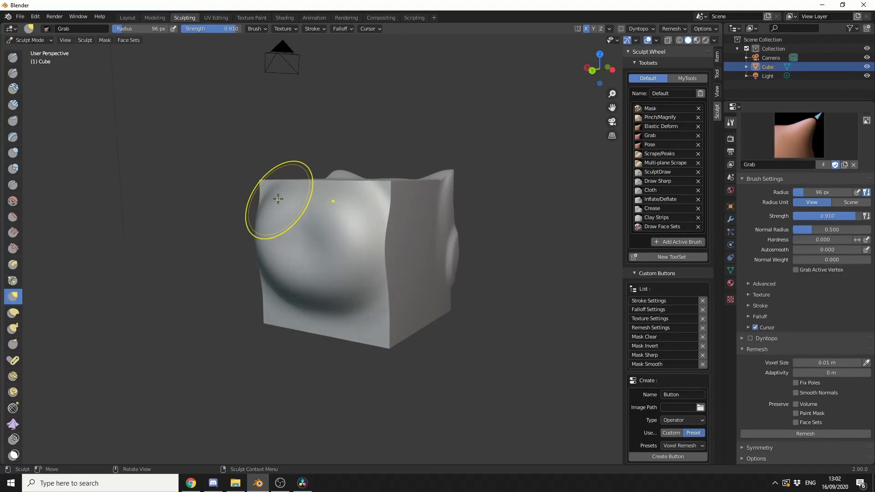
drag(278, 199, 188, 114)
mouse_move(284, 270)
mouse_down()
mouse_move(268, 292)
mouse_move(217, 326)
mouse_up()
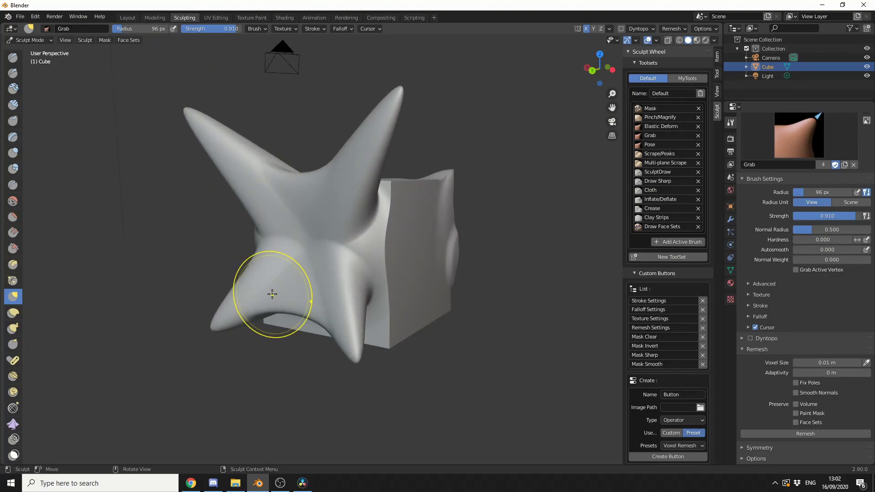
- Open the Sculpt Wheel, view its stroke settings and set the Grab brush radius to 59 px from the wheel's pad
key(alt+w)
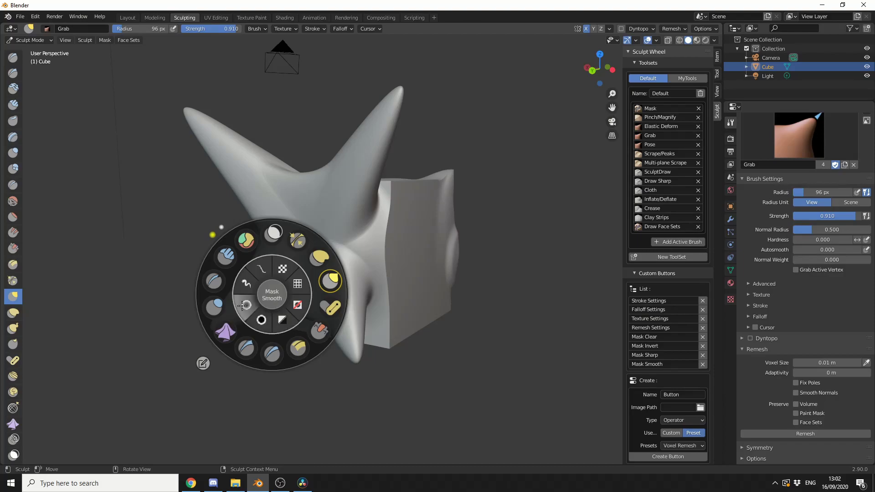
click(245, 283)
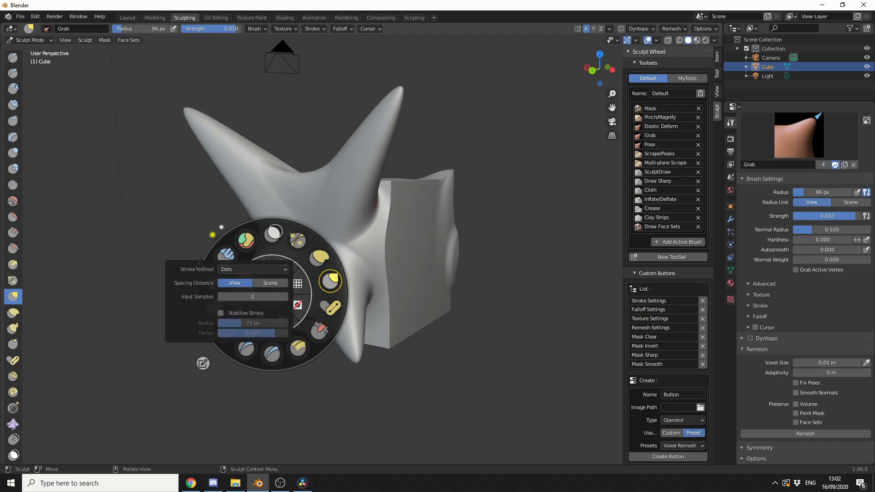
drag(273, 295, 290, 295)
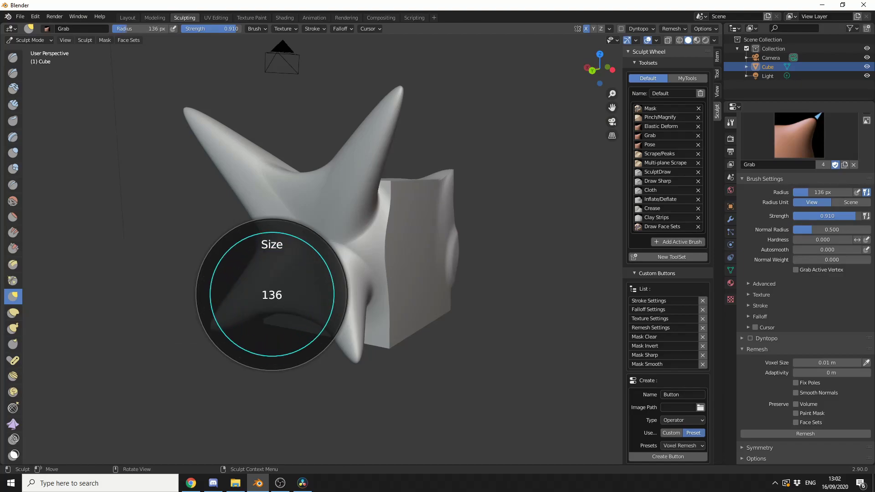
click(283, 312)
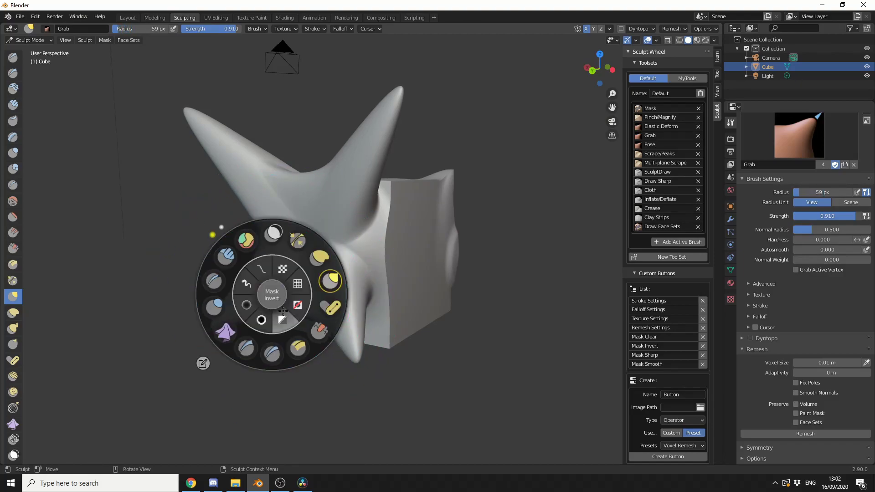
shift+click(272, 294)
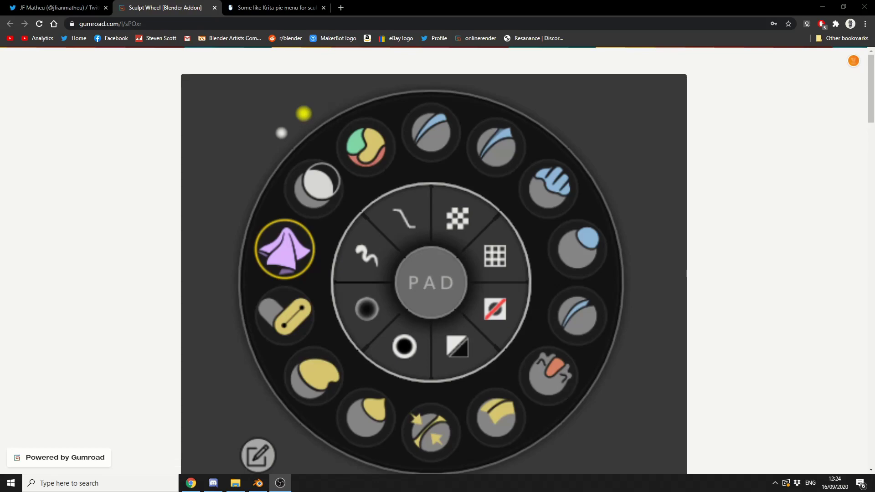
- View the Twitter post announcing the Sculpt Wheel release in the browser and return to Blender
click(276, 5)
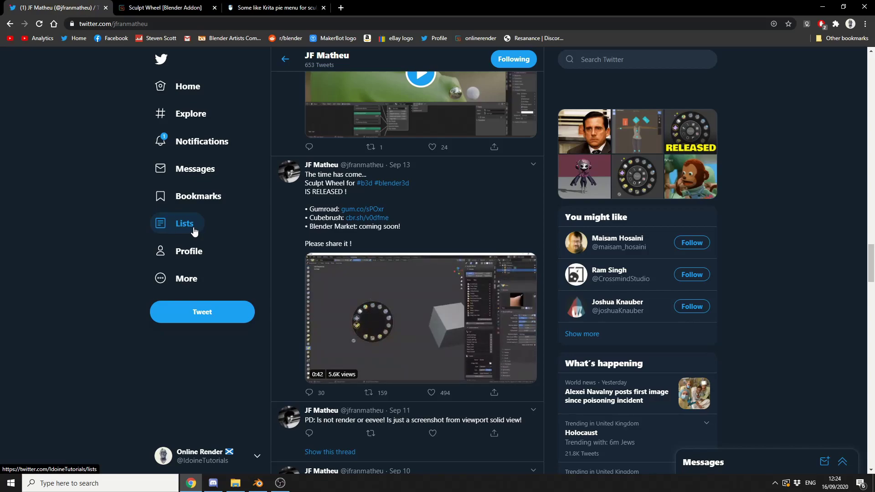
click(258, 483)
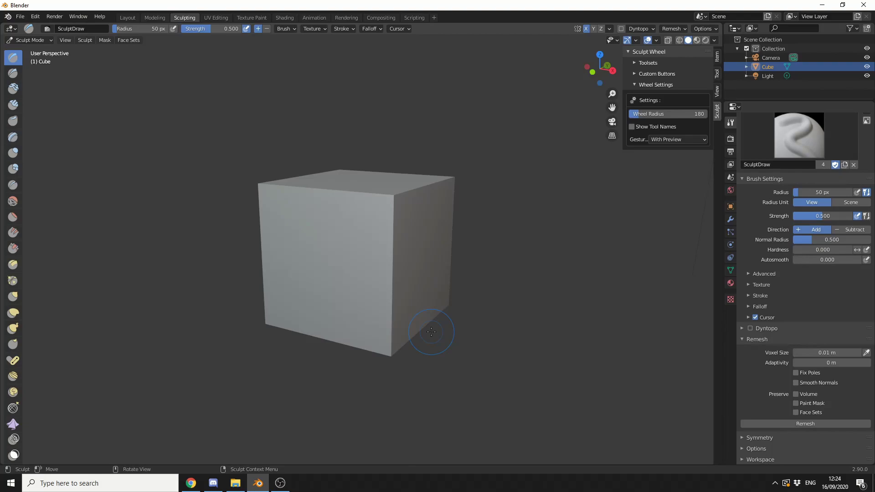
- Preview the Sculpt Wheel beside the cube, reduce its wheel radius to 128 and preview it again
key(space)
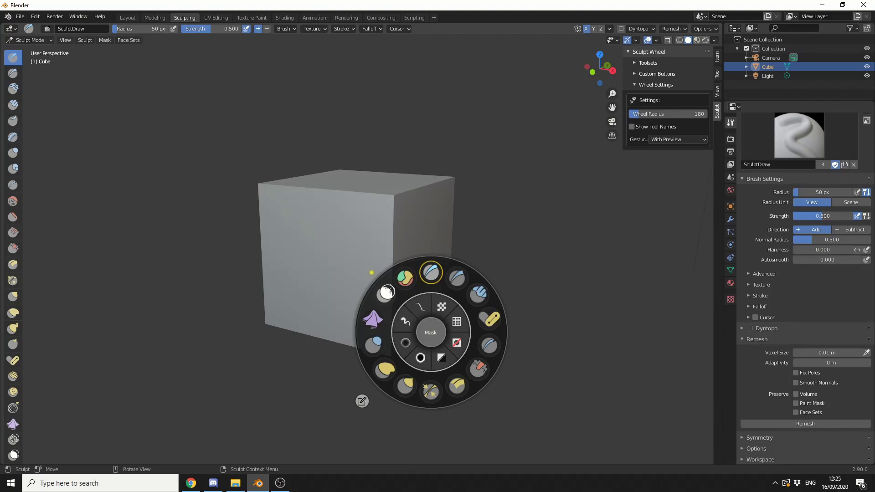
click(440, 358)
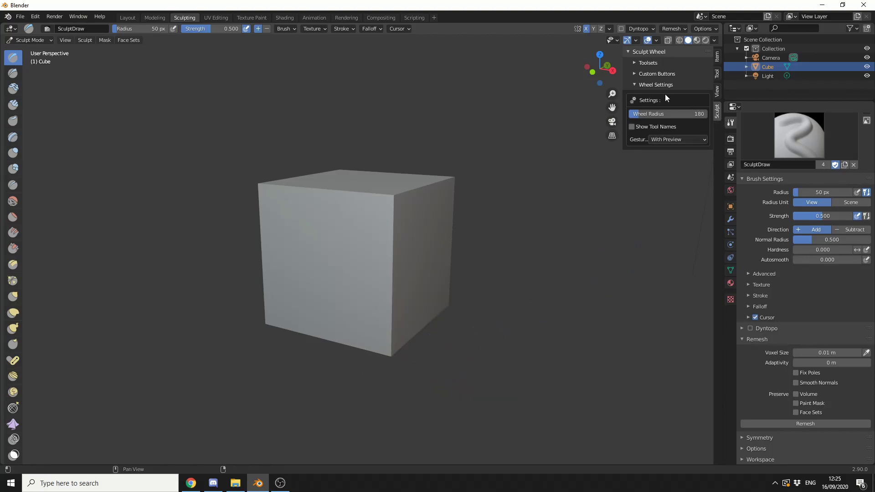
drag(670, 110, 658, 110)
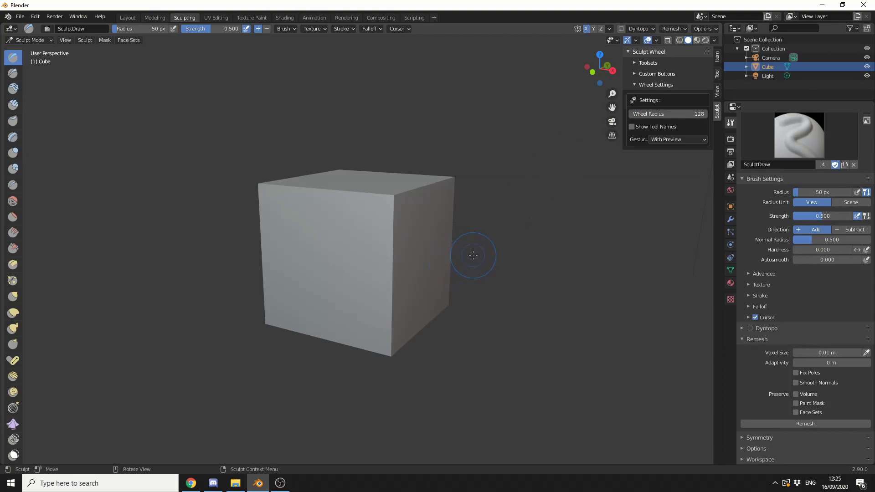
key(space)
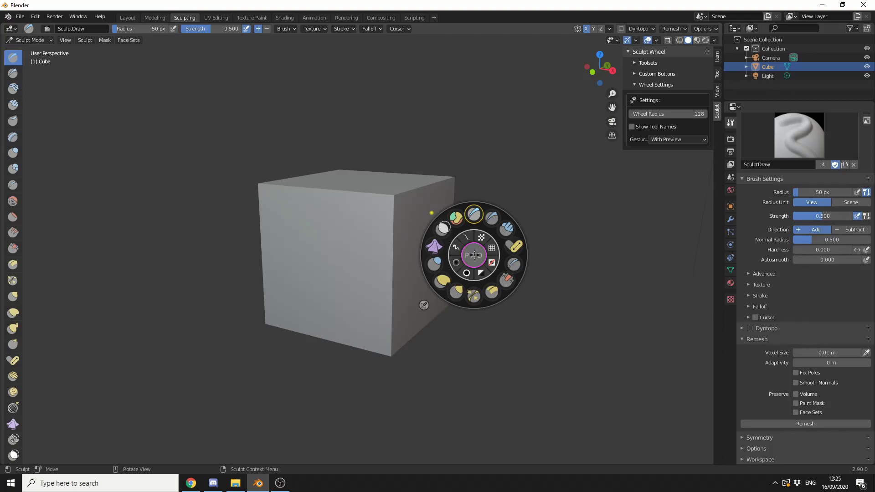
- Set the Sculpt Wheel's radius to 180
click(658, 113)
text(180)
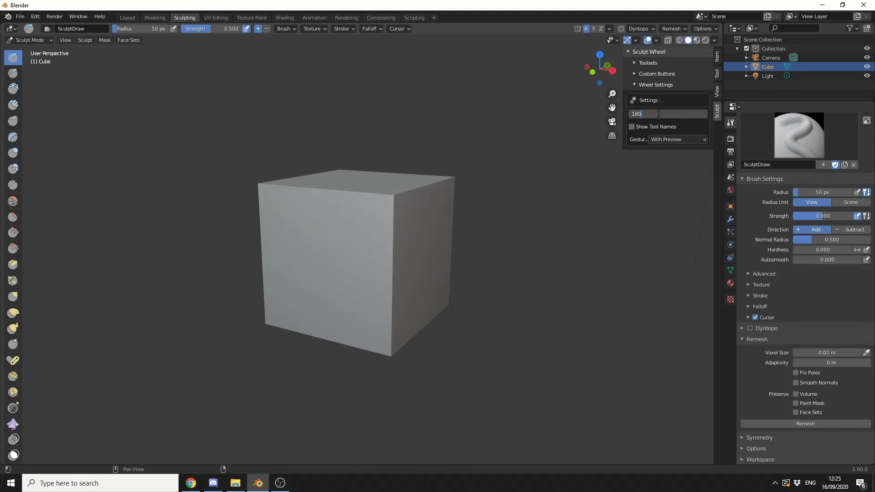
key(Return)
- Rearrange the wheel's brushes by swapping Cloth with Pose and Pinch/Magnify with Clay Strips
key(space)
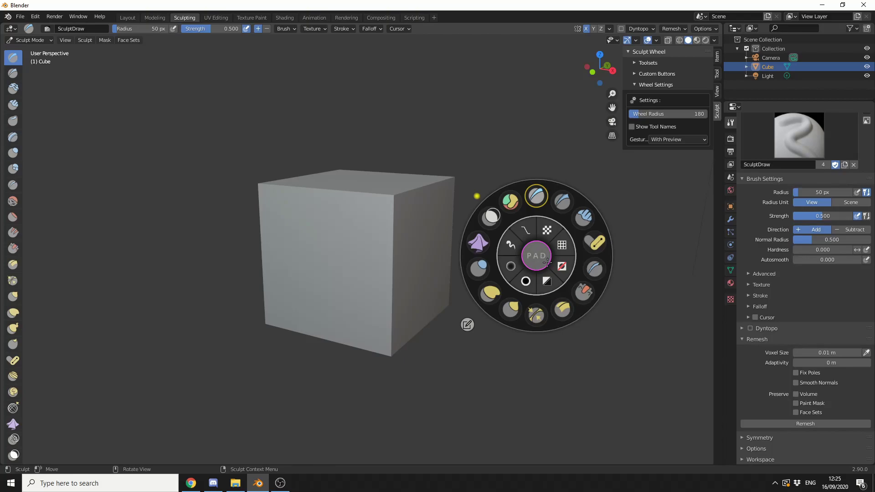
click(467, 324)
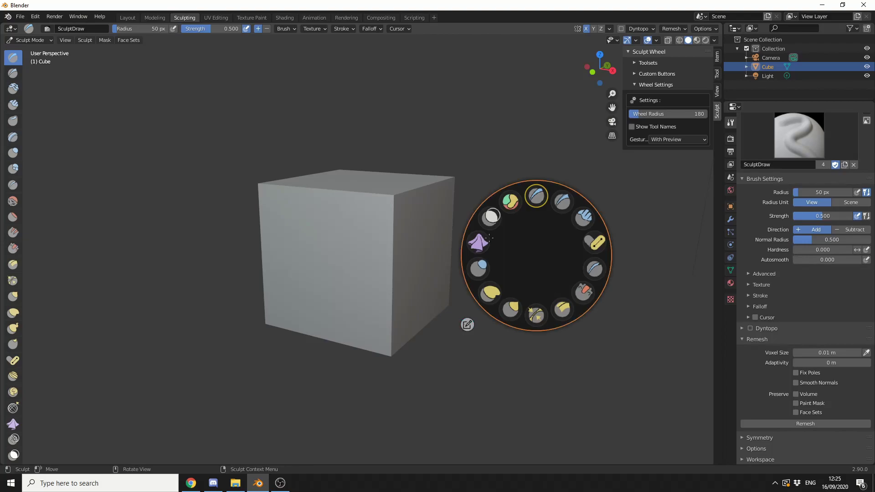
drag(475, 237, 596, 241)
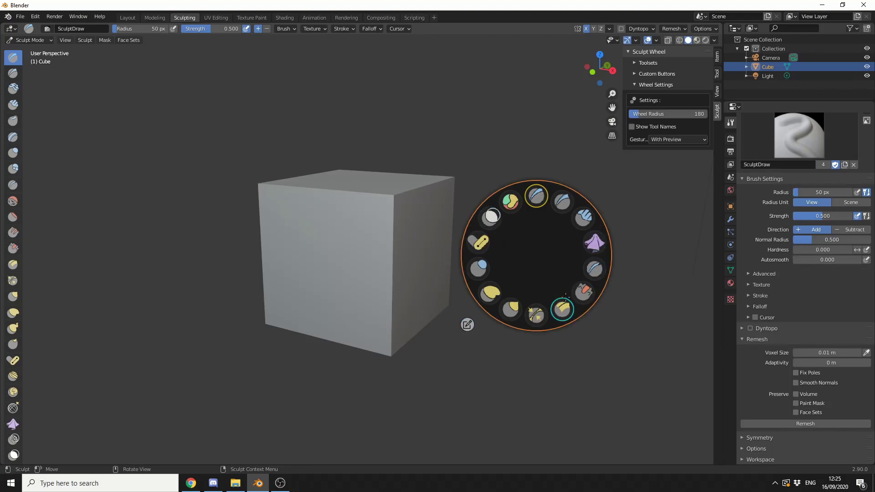
drag(549, 299, 583, 219)
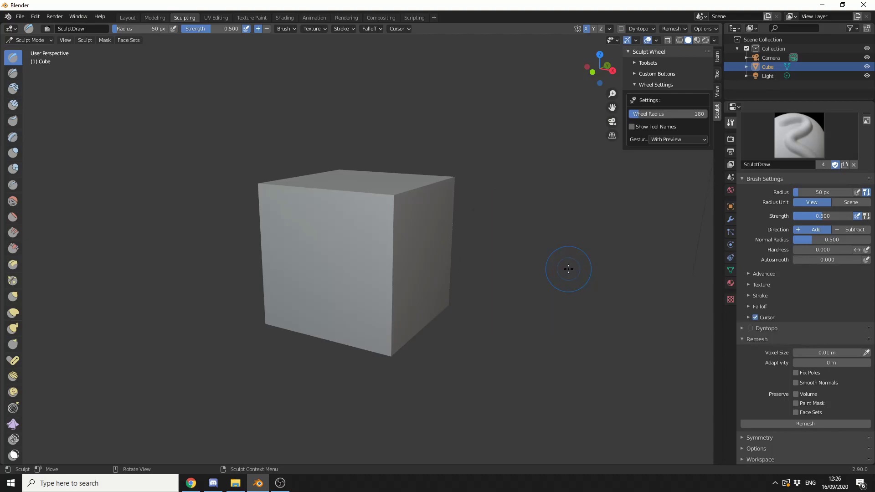
- Expand the Toolsets and Custom Buttons settings and open the wheel to compare its brushes with the Default toolset's list
click(649, 62)
click(665, 273)
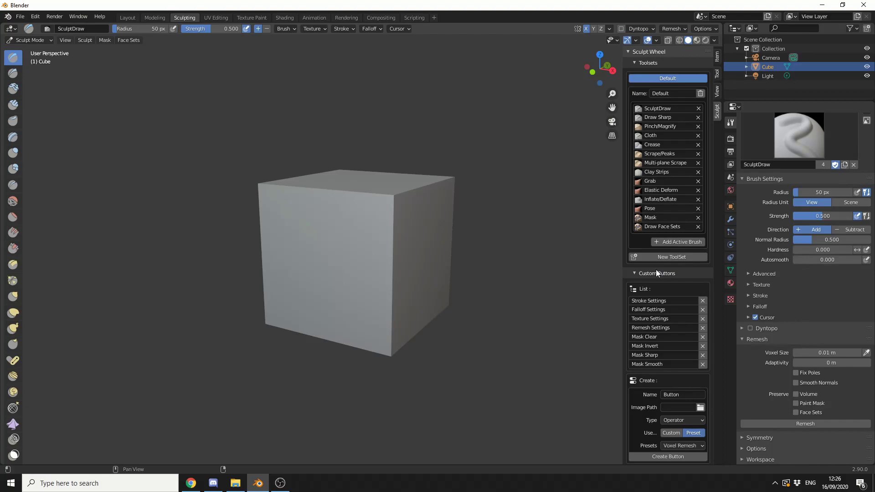
key(space)
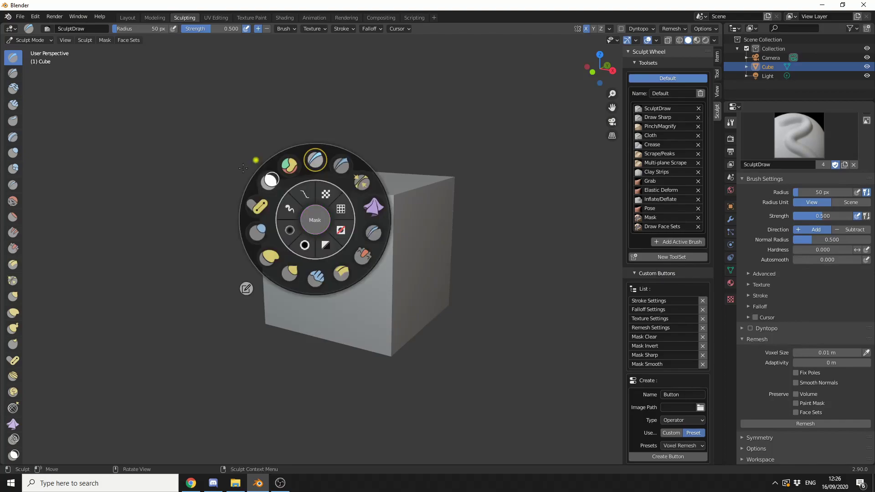
- Create a new toolset named MyTools and add the Inflate/Deflate brush to it
click(681, 256)
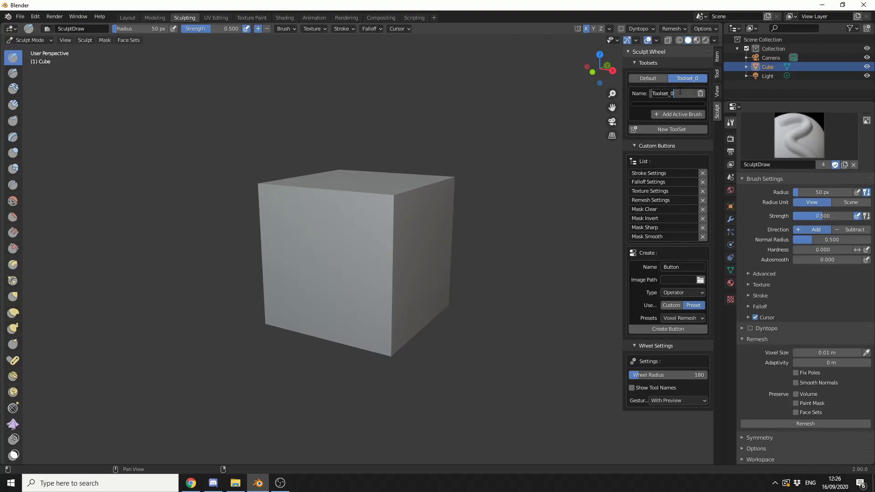
key(ctrl+a)
text(MyTools)
key(Return)
click(15, 152)
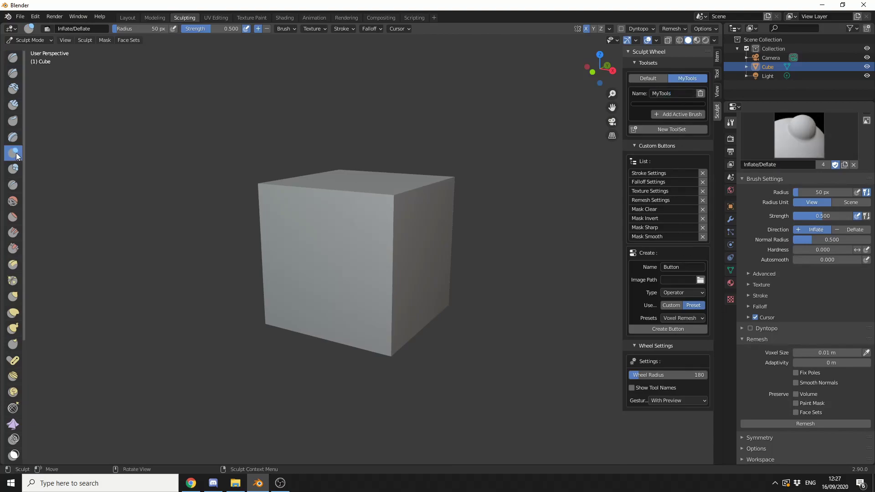
click(681, 115)
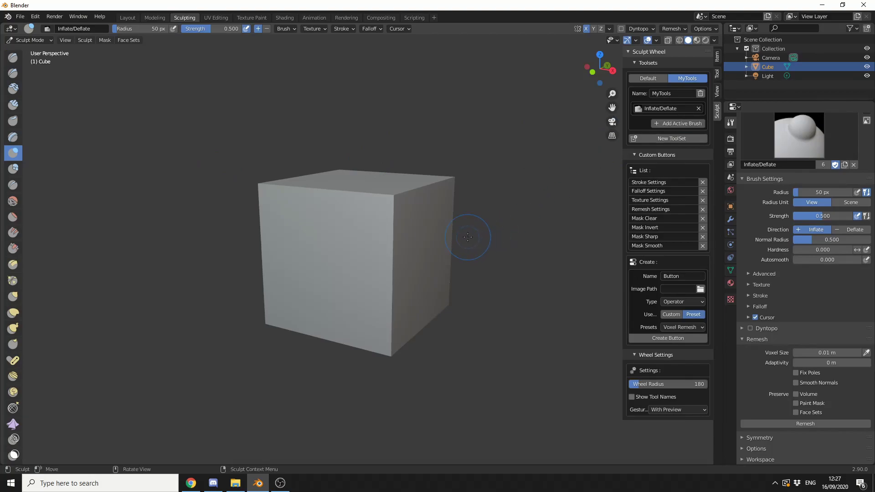
- Open the wheel, switch it to the Default toolset and back to MyTools, and close it
key(space)
click(408, 177)
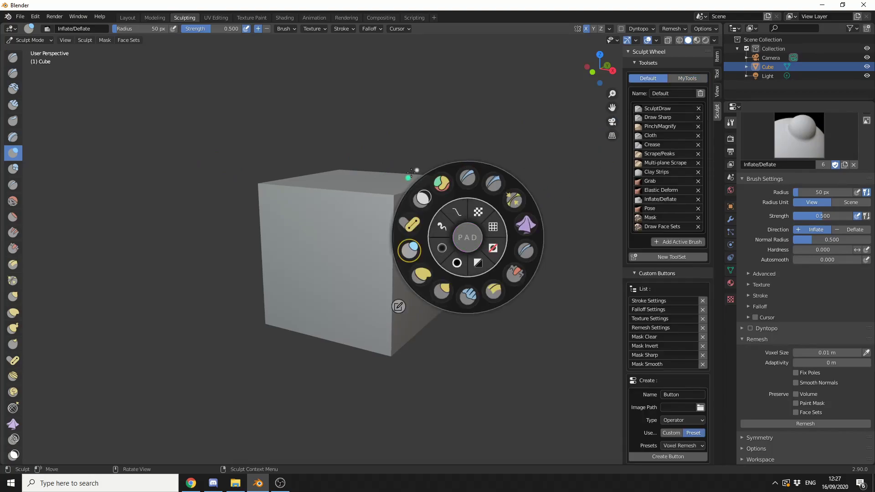
click(412, 172)
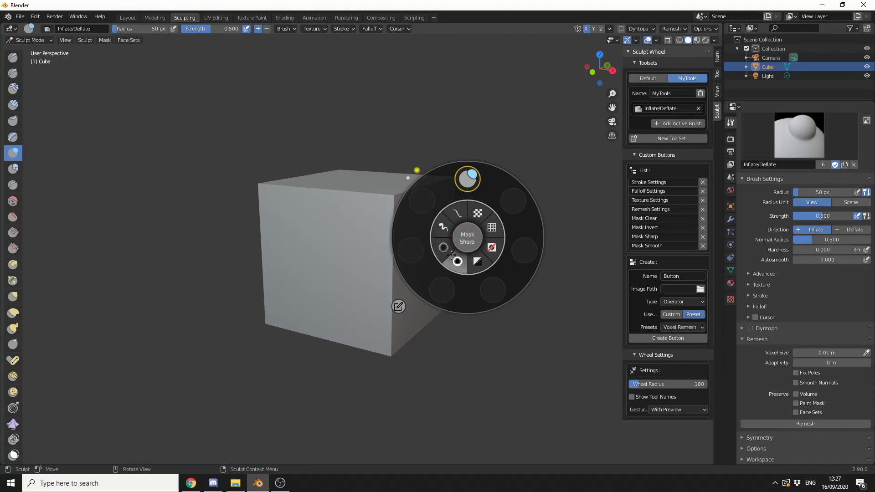
click(478, 214)
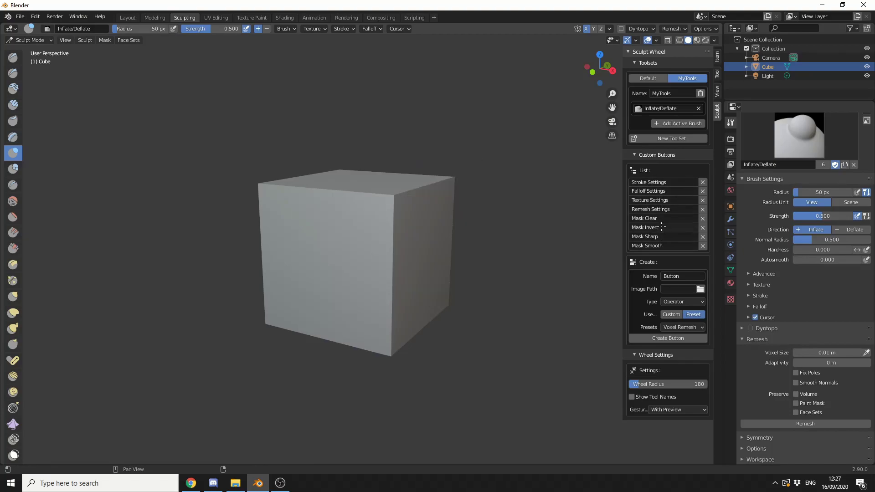
- Reopen the wheel and cycle between the Default and MyTools toolsets, ending on Default
key(space)
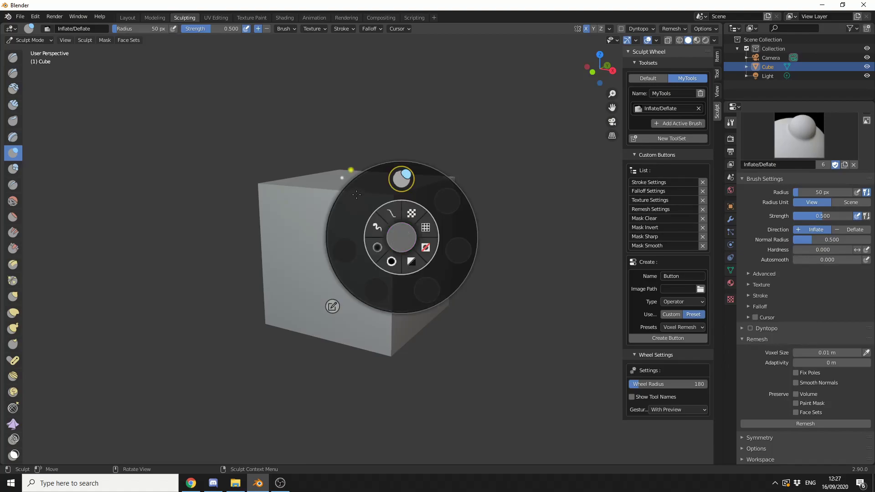
key(space)
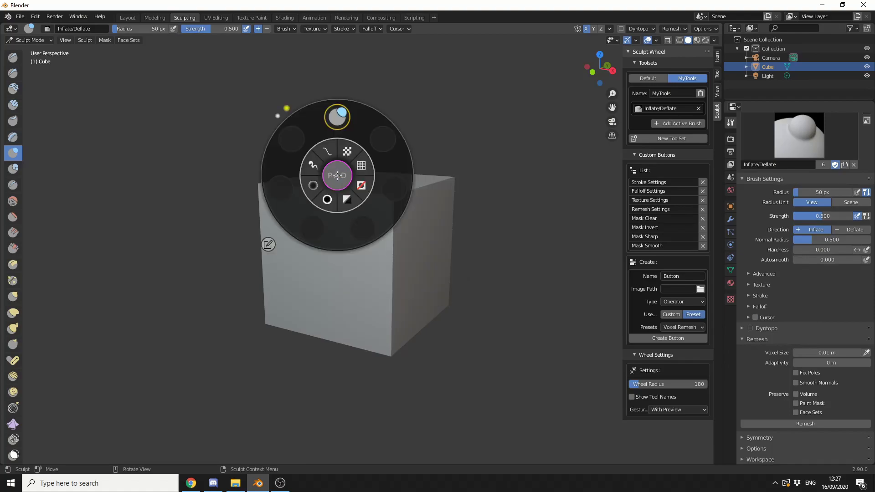
click(278, 116)
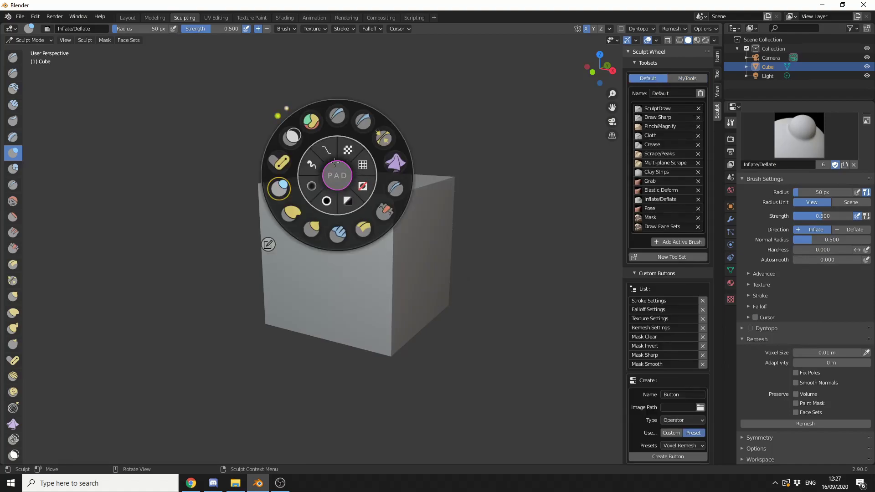
scroll(347, 152, up, 1)
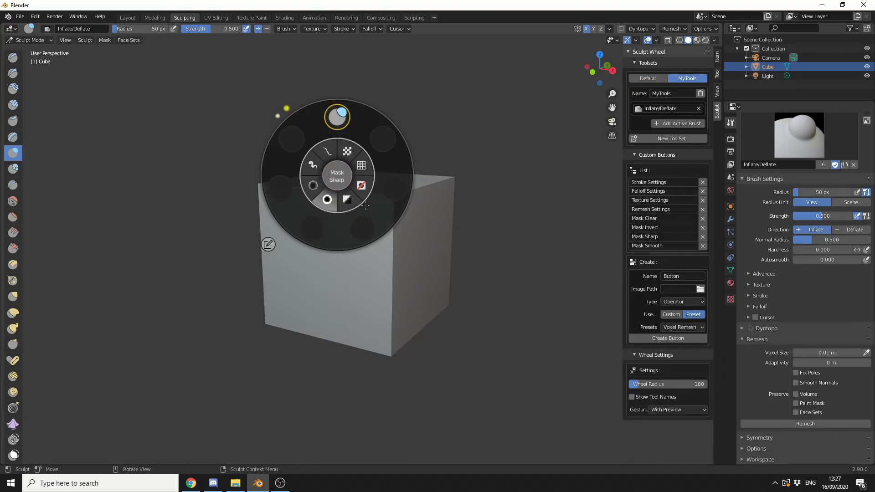
scroll(276, 121, down, 1)
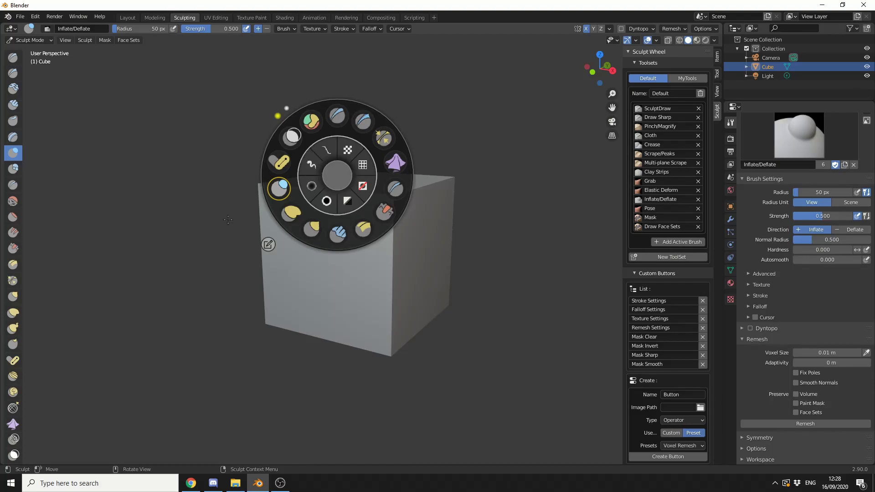
- Set the Inflate/Deflate brush to a radius of 132 px and a strength of 0.830 from the wheel's pad
mouse_move(338, 178)
mouse_down()
mouse_move(338, 156)
mouse_move(337, 186)
mouse_move(350, 152)
mouse_move(361, 175)
mouse_move(378, 176)
mouse_up()
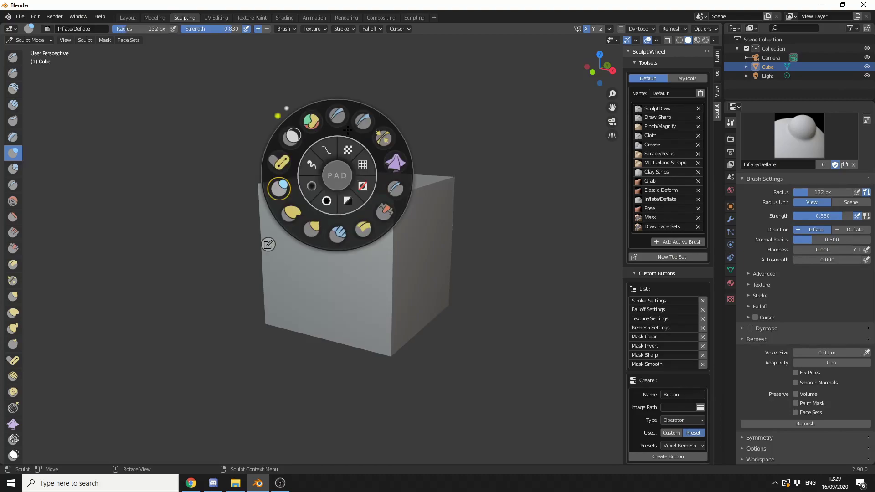